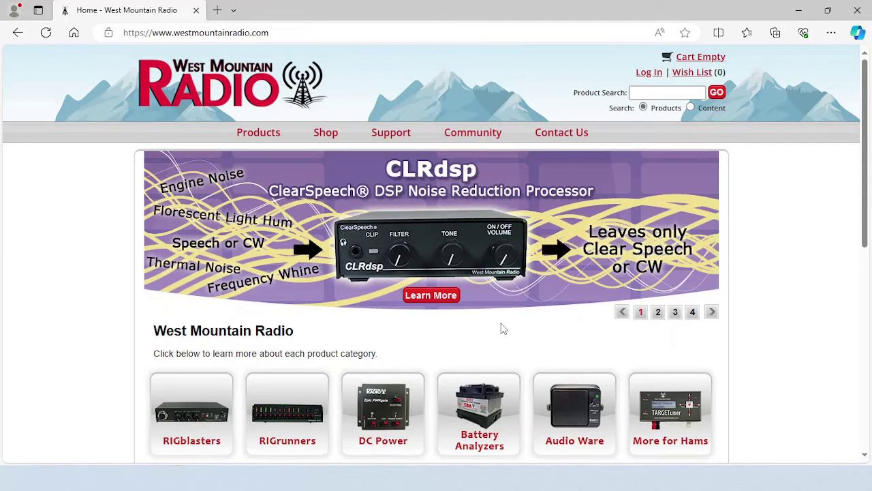
Download the latest CBA V software installer, cba_setup_v3.exe version 3.2.2.1, from the Downloads page.
mouse_move(389, 135)
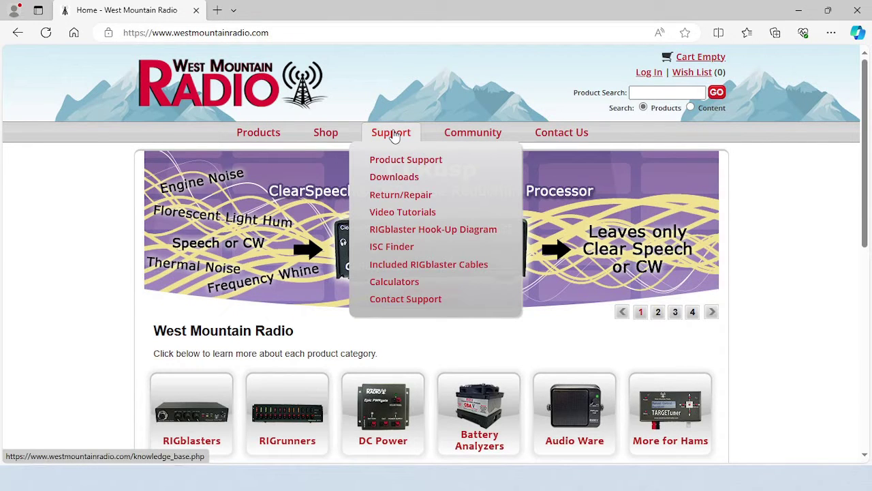
click(398, 178)
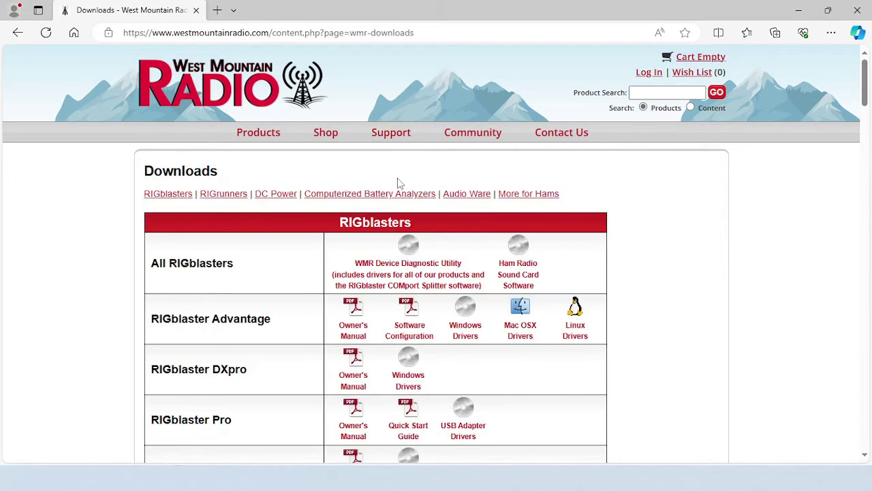
click(386, 198)
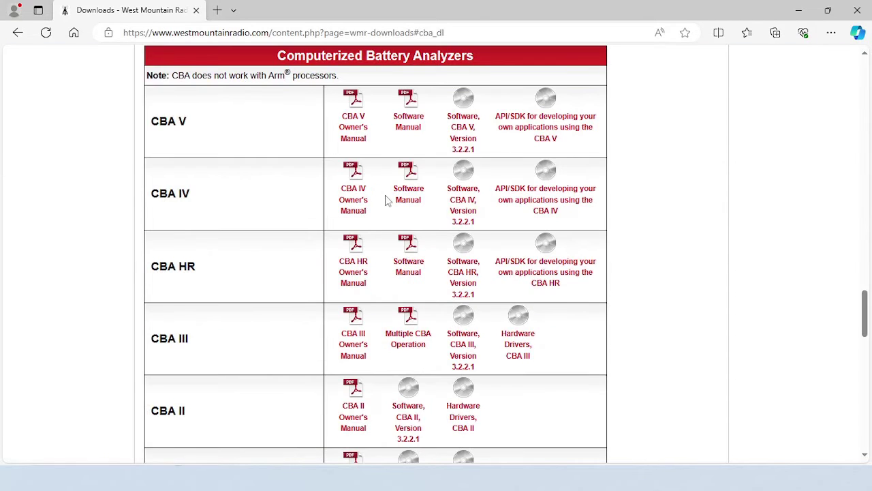
click(476, 147)
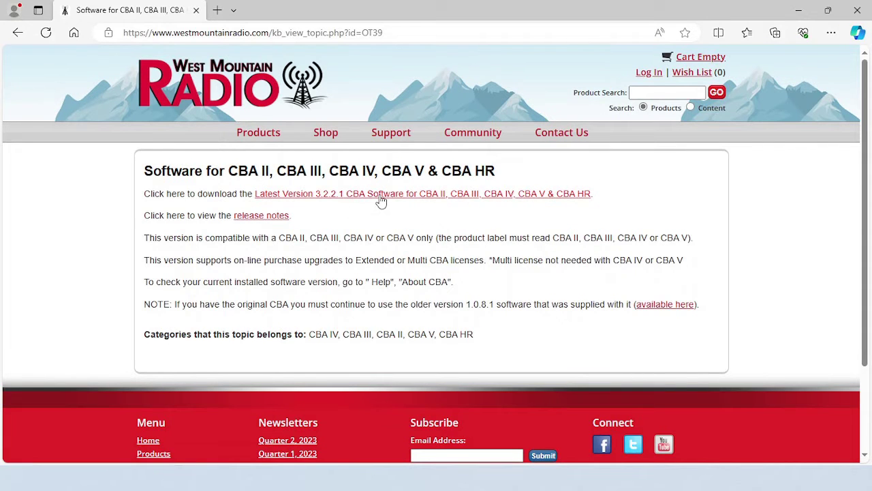
click(380, 197)
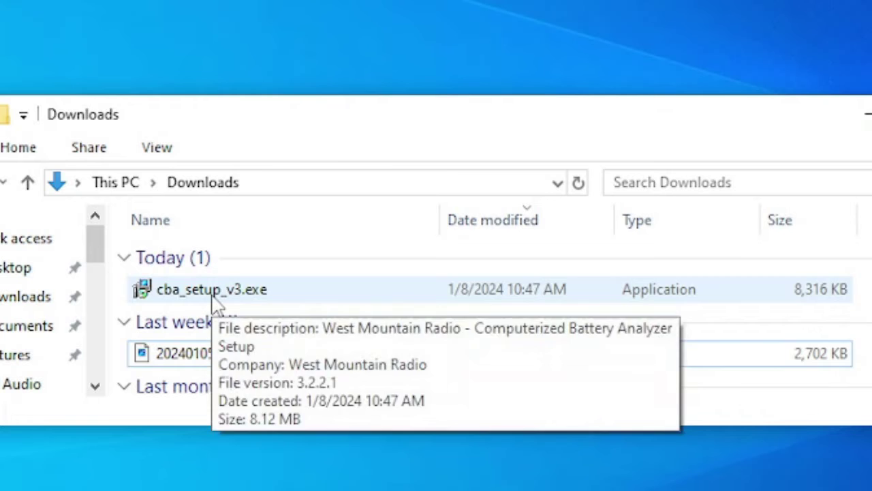
Install CBA 3.2.2.1 from cba_setup_v3.exe, keeping the default install folder and Start Menu folder.
double_click(217, 299)
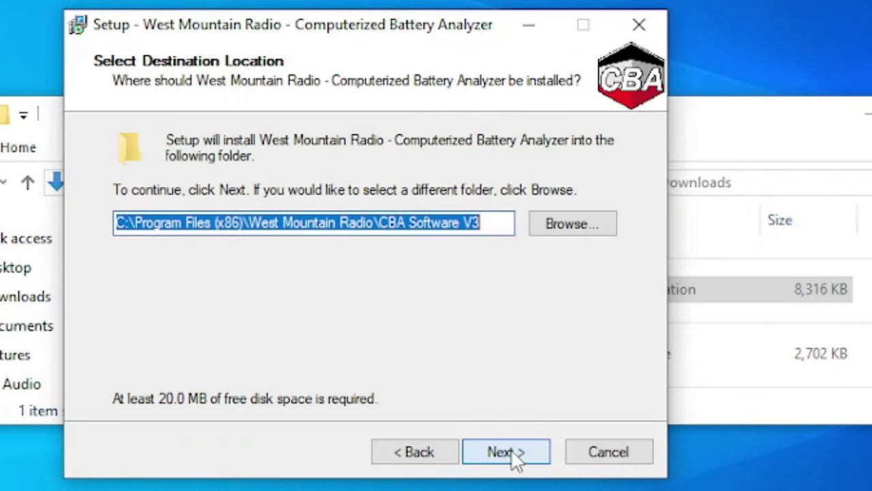
click(515, 456)
click(504, 452)
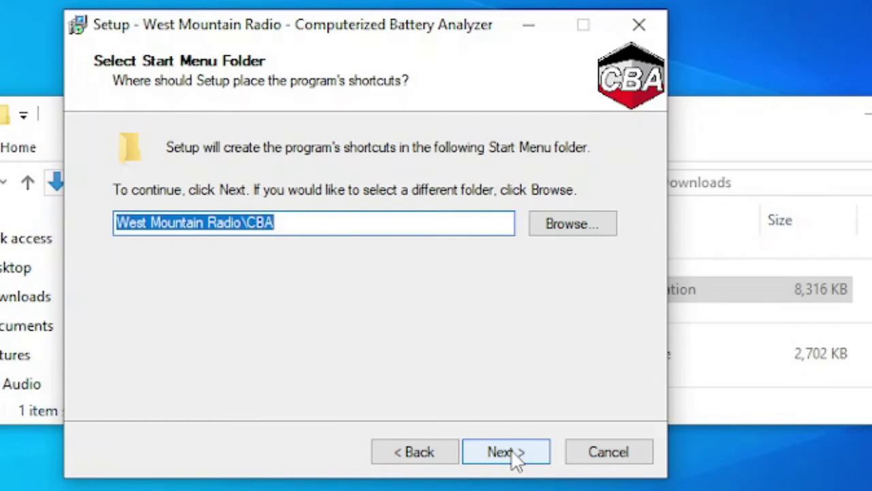
click(516, 460)
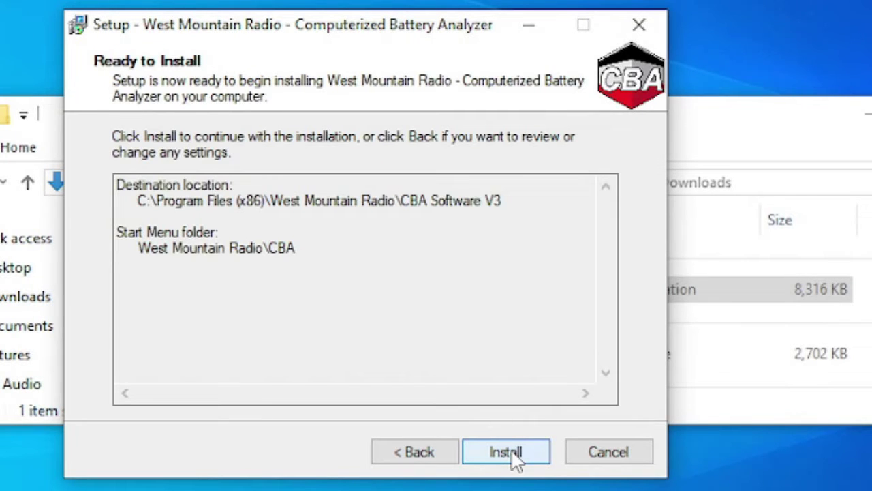
click(512, 454)
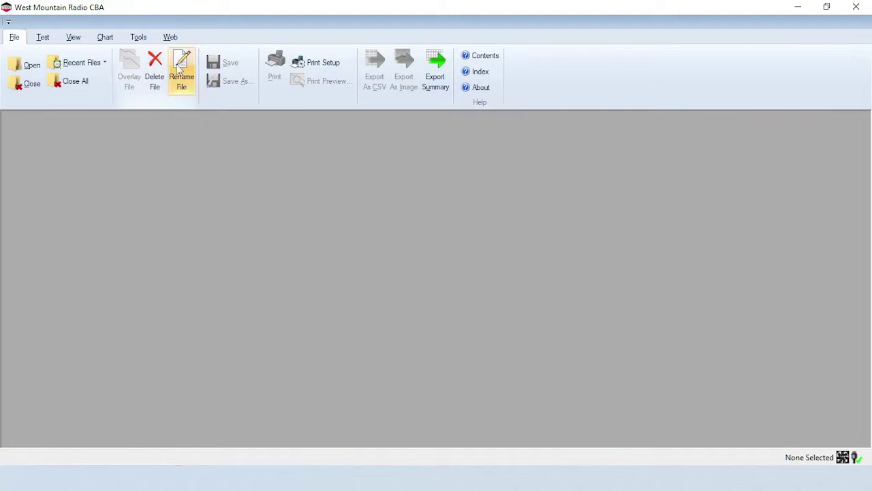
Select CBA #50051 in the CBA Devices list, cancel adding a license key, and close the list.
click(140, 38)
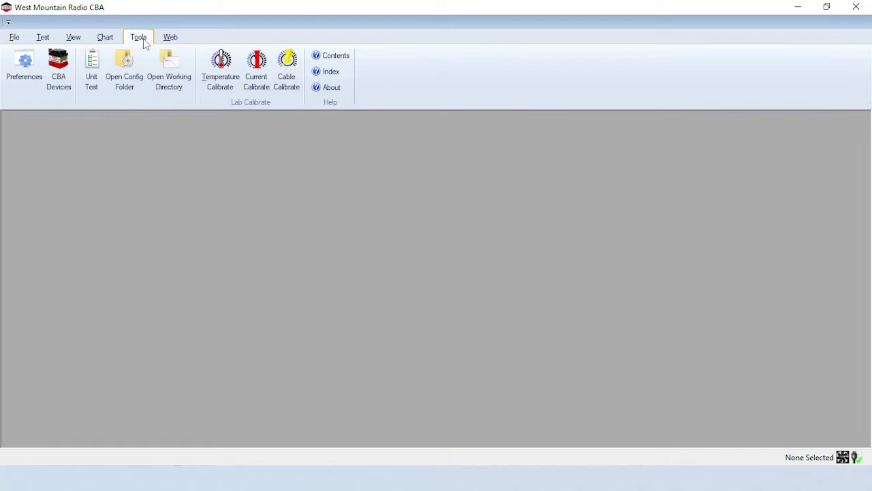
click(59, 78)
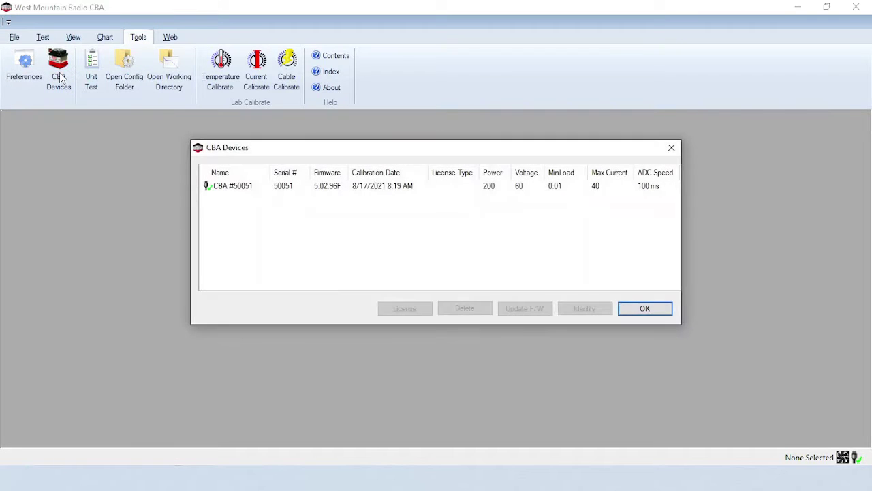
click(416, 192)
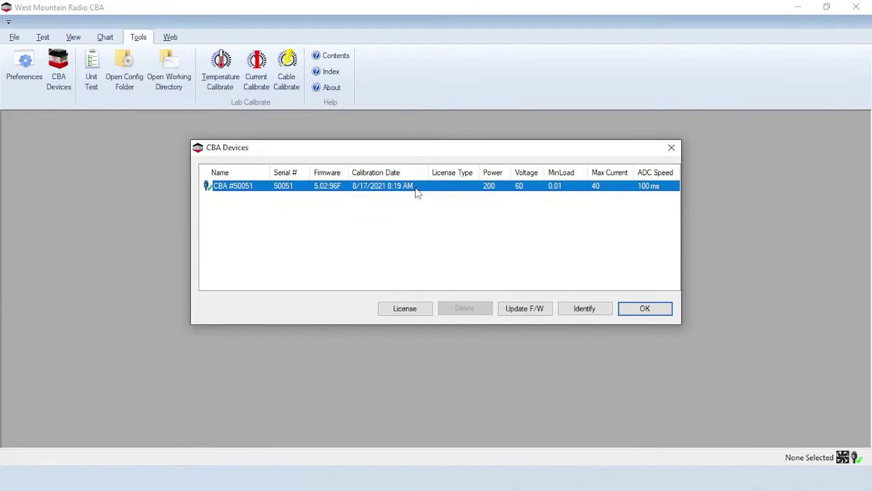
click(414, 312)
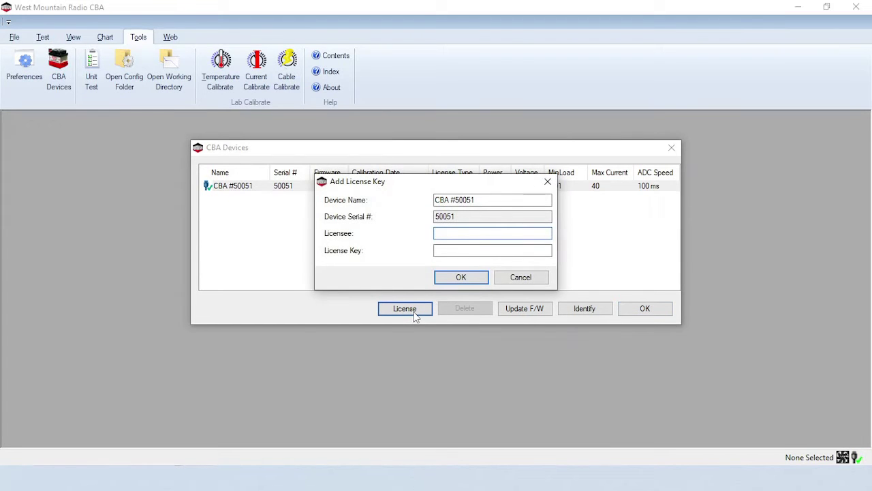
text(Name)
text(122)
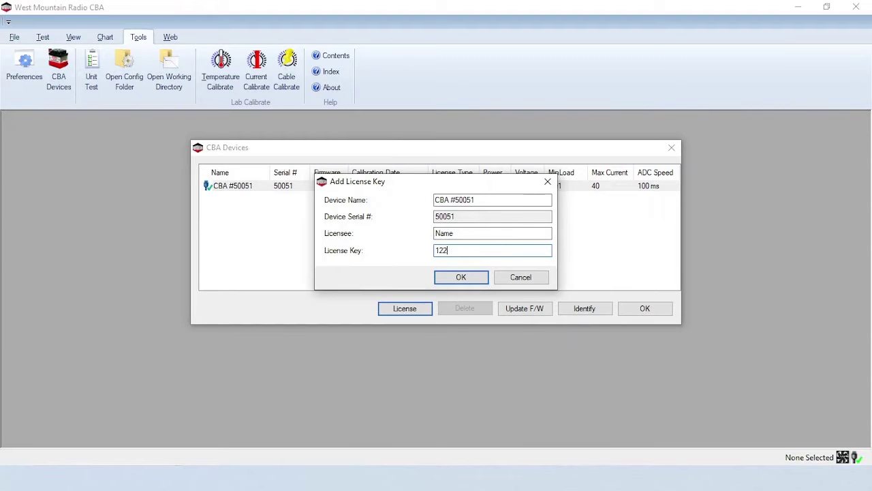
text(-ABC)
click(511, 278)
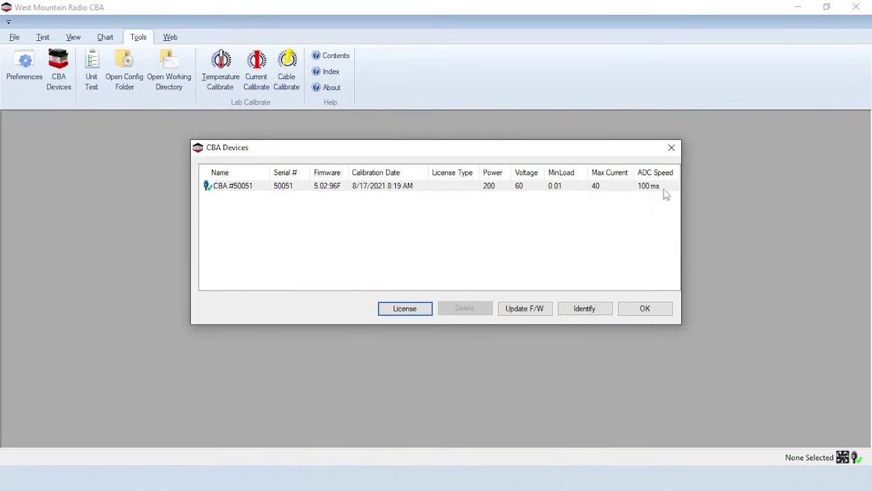
click(671, 148)
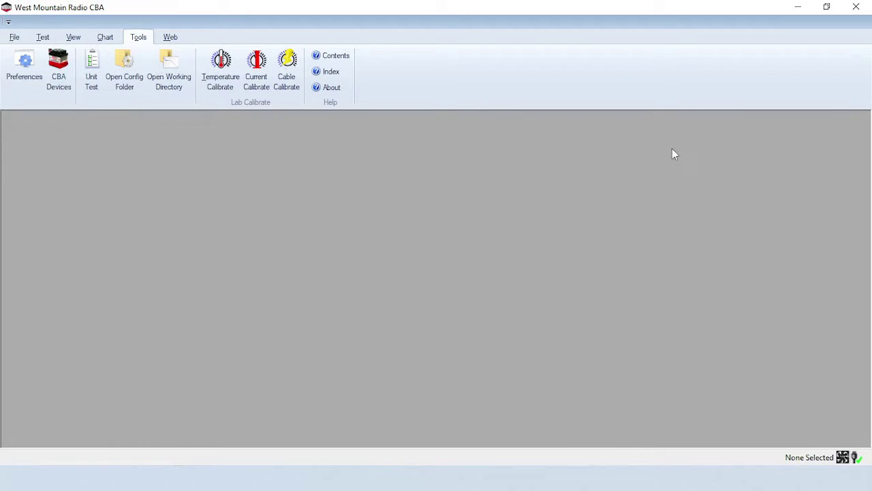
Review Preferences, Help Contents, Help Index and the About version details, closing each unchanged.
click(22, 75)
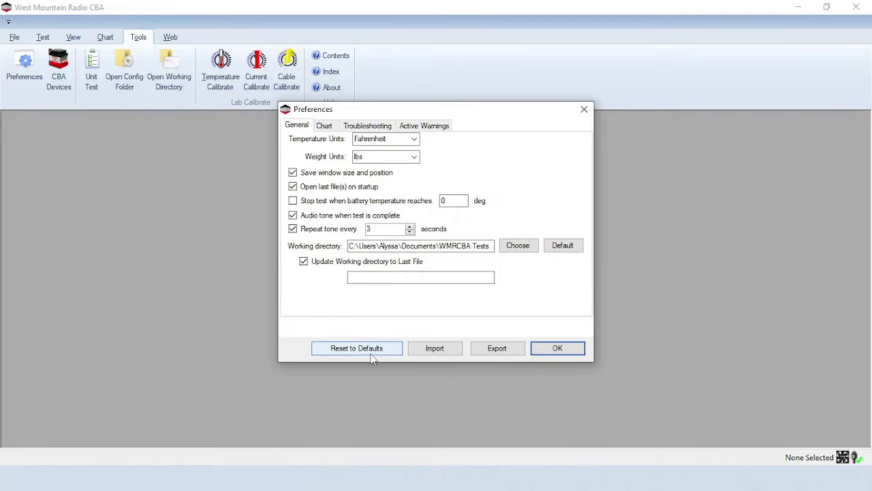
click(584, 110)
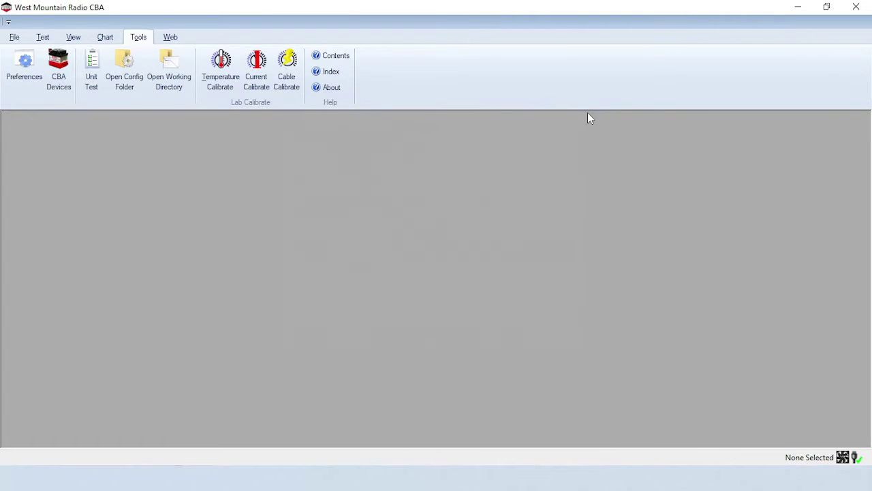
click(344, 57)
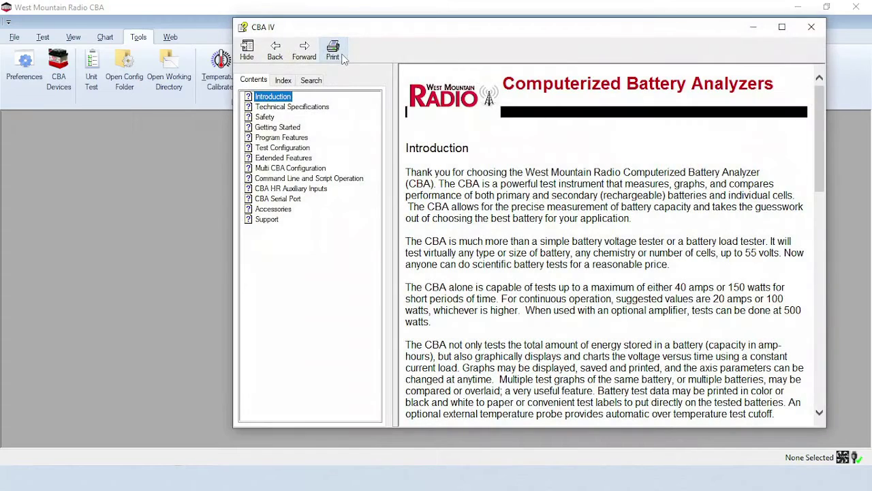
click(812, 26)
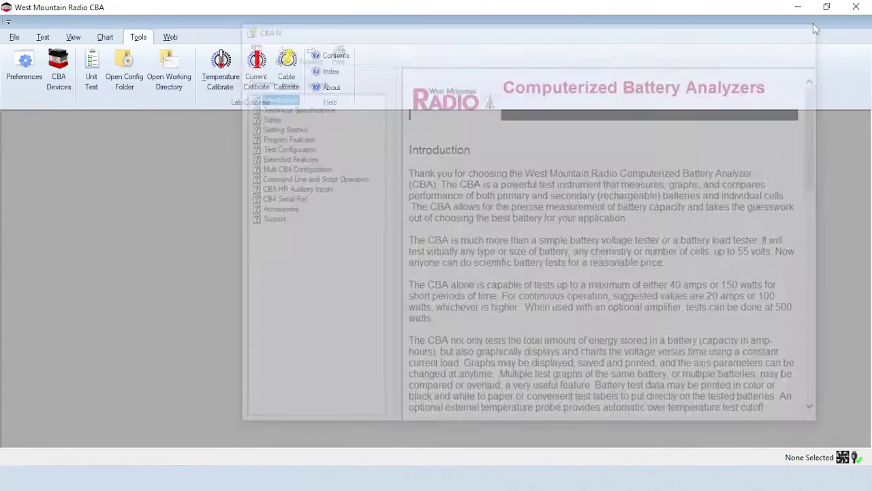
click(334, 73)
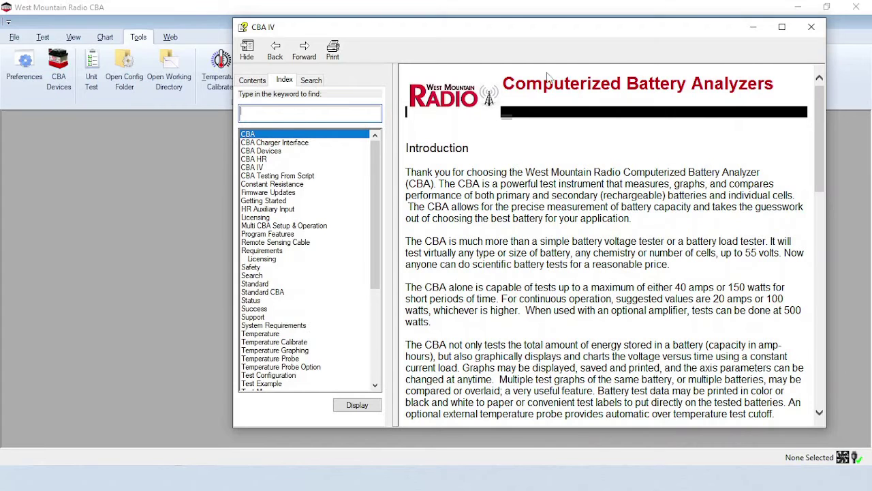
click(811, 28)
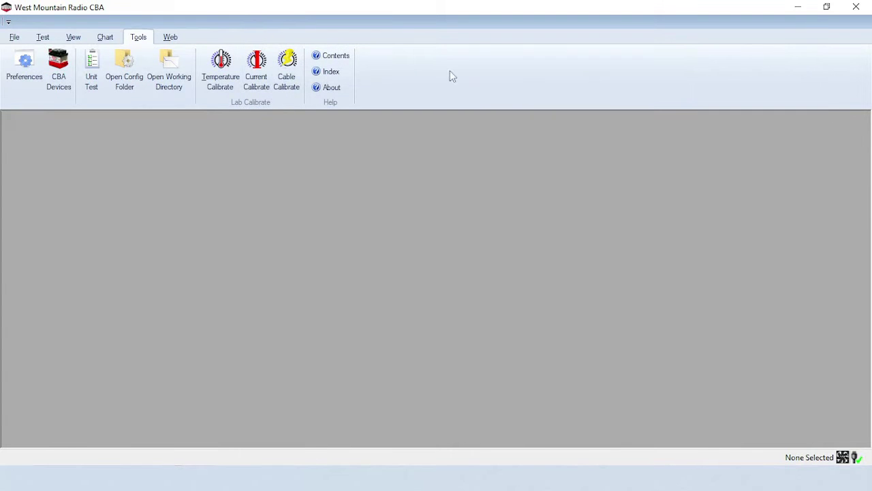
click(339, 88)
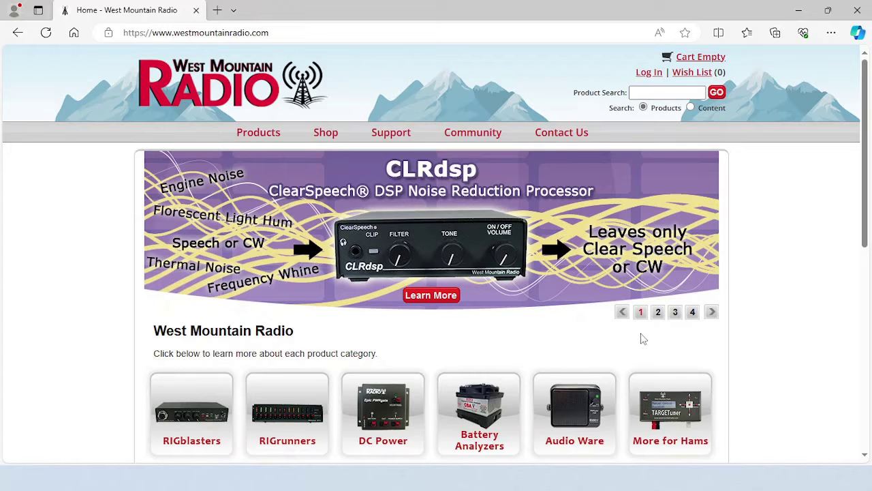
Tick CBA Software Updates on the Email Alerts sign-up page.
mouse_move(571, 139)
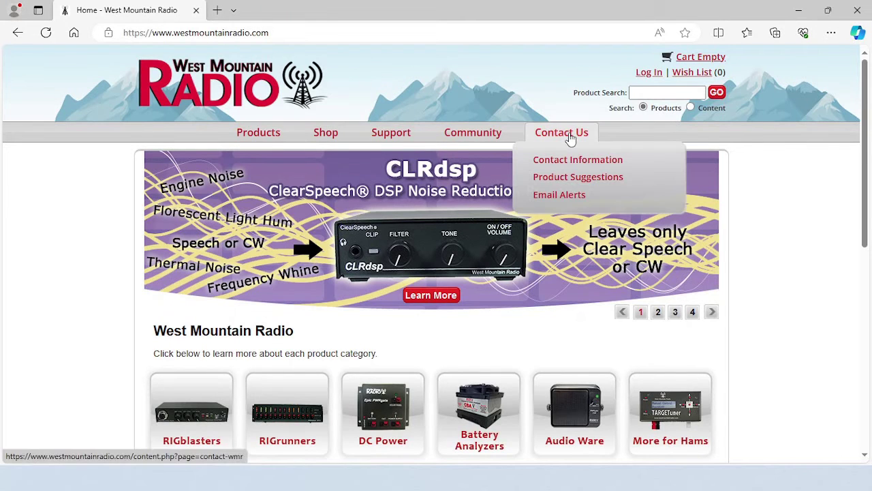
click(566, 195)
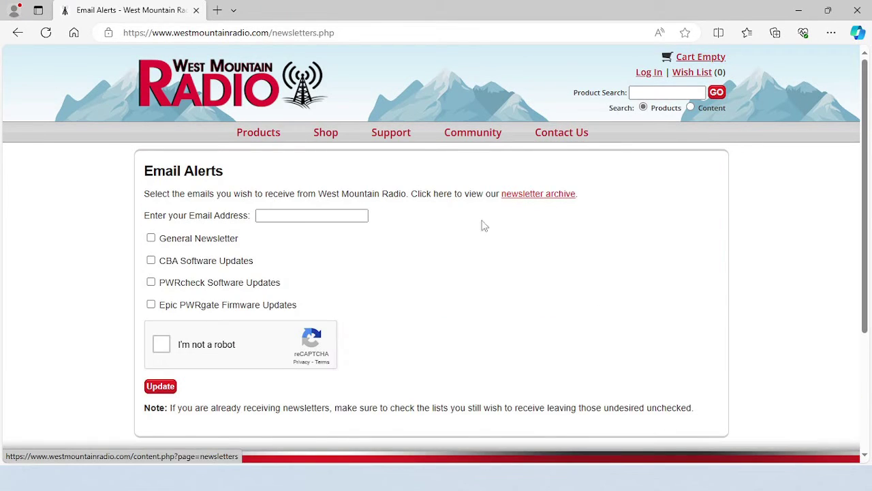
click(152, 263)
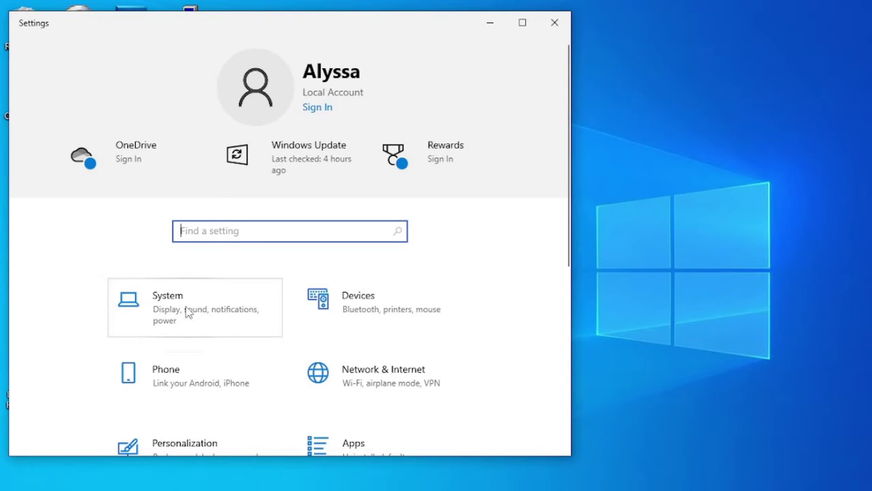
In Power & sleep, set both screen turn-off and PC sleep when plugged in to Never.
click(188, 312)
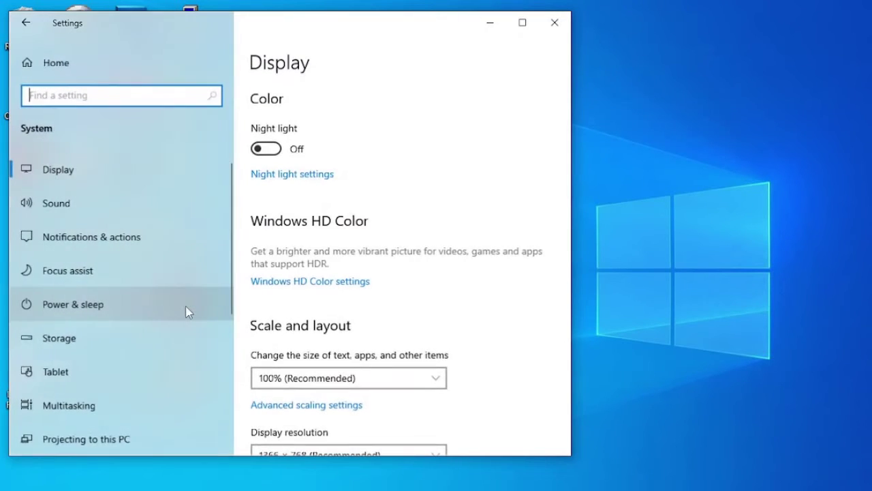
click(63, 312)
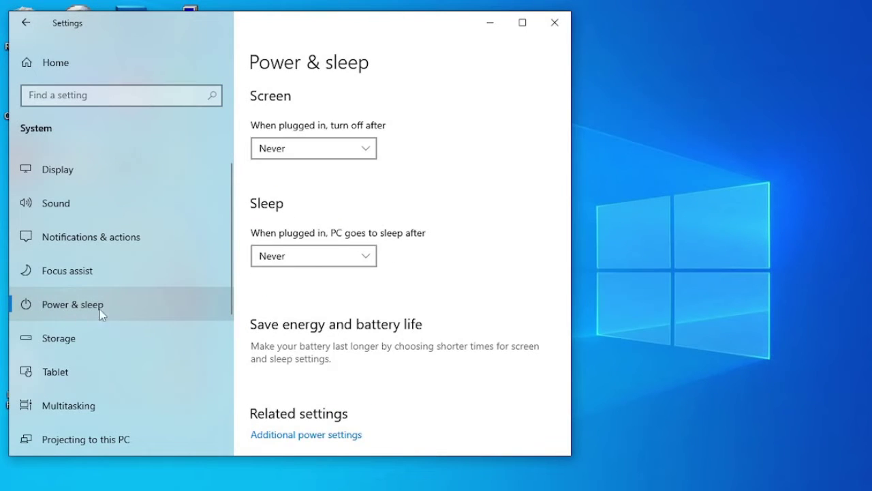
click(368, 149)
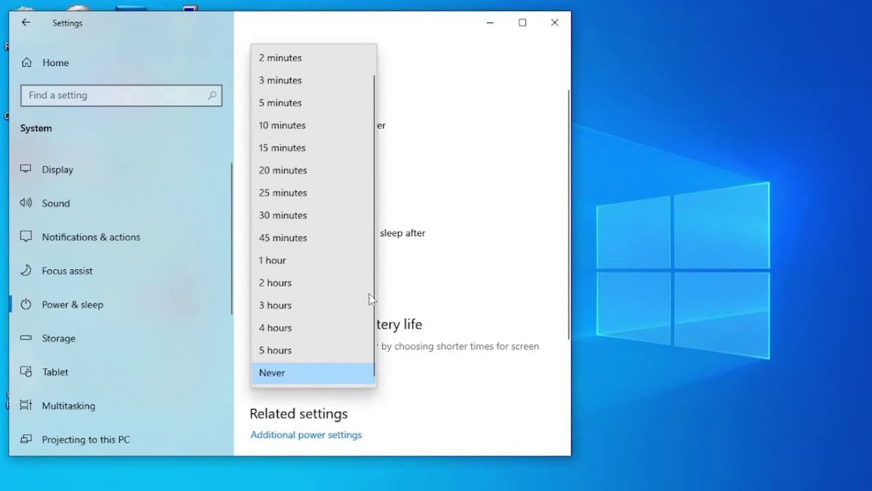
click(310, 382)
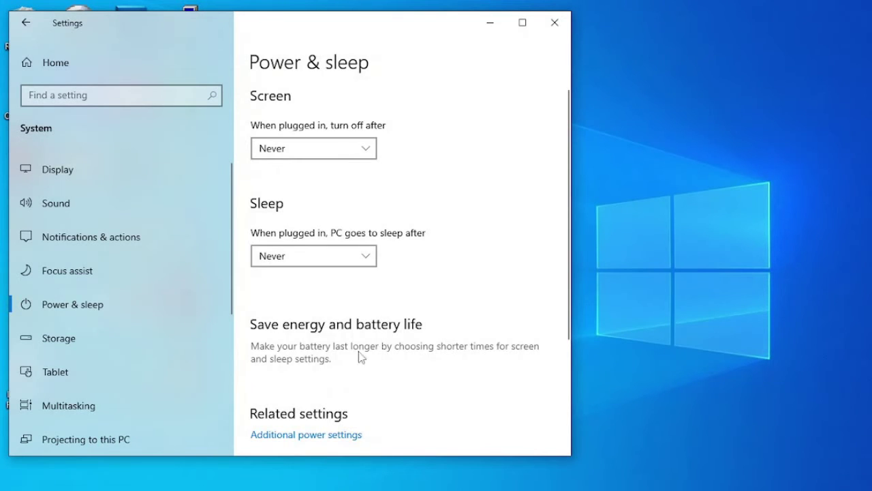
click(368, 260)
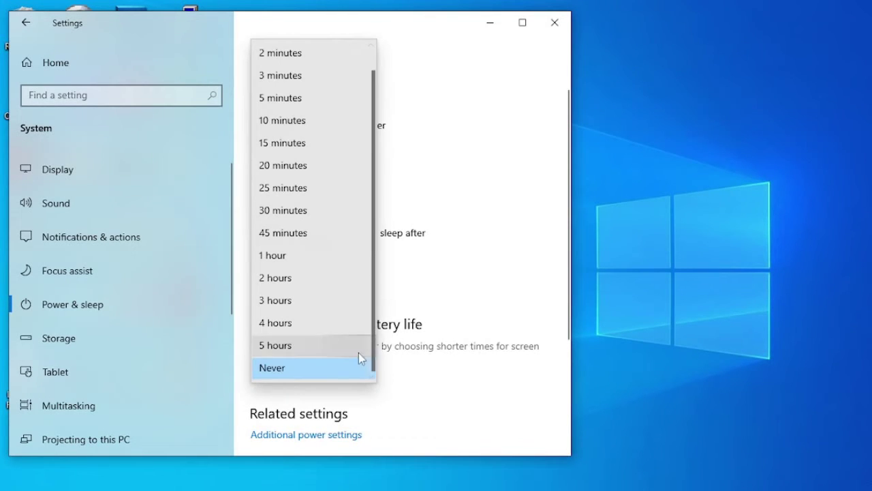
click(285, 373)
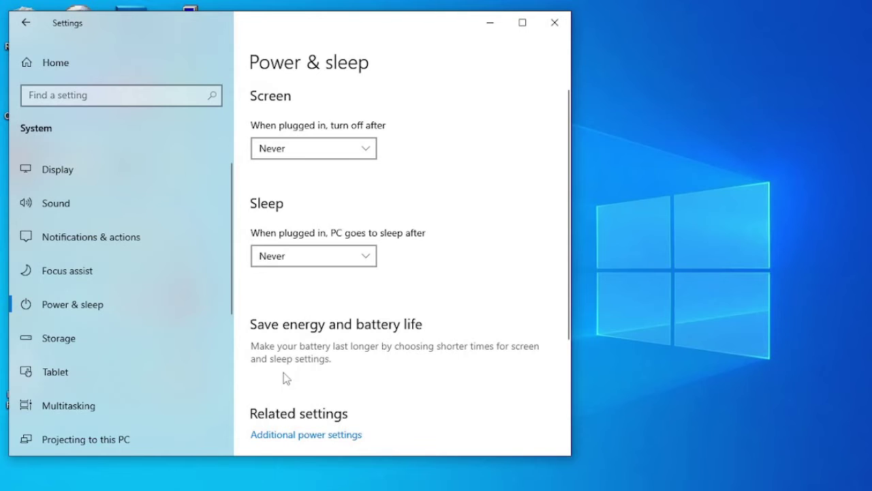
scroll(485, 339, down, 2)
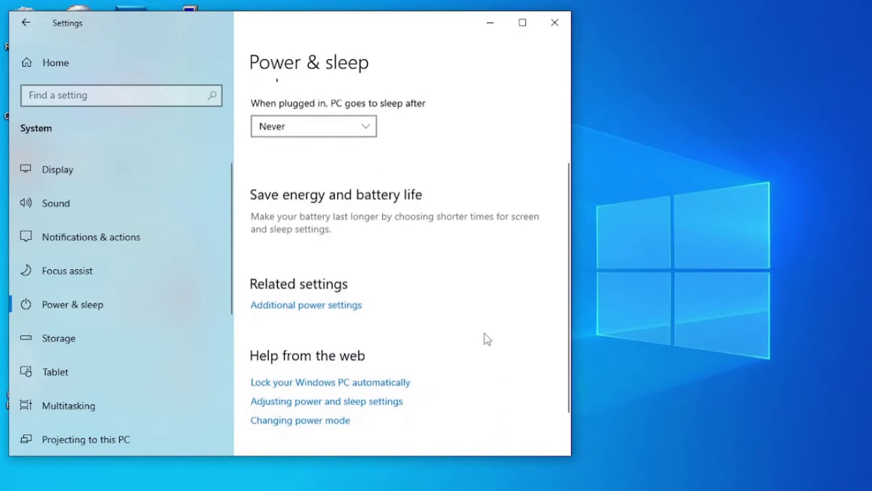
Set USB selective suspend to Disabled in the Balanced plan's advanced power settings and apply it.
click(301, 305)
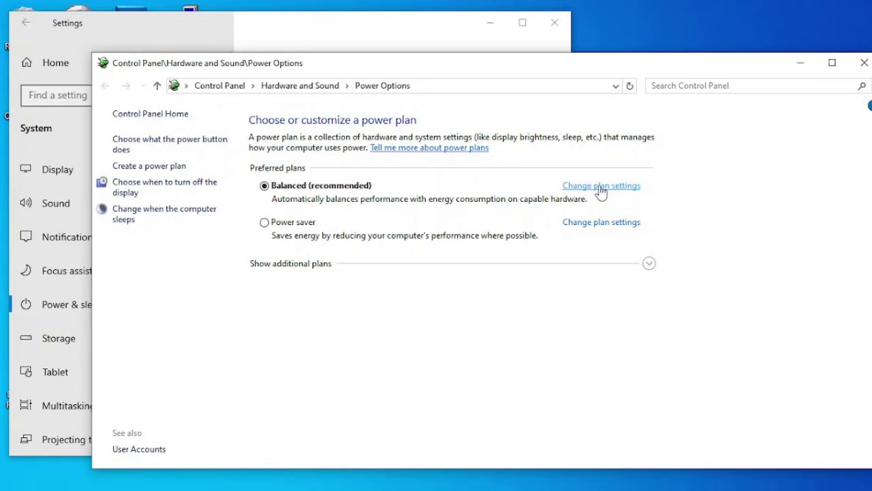
click(601, 186)
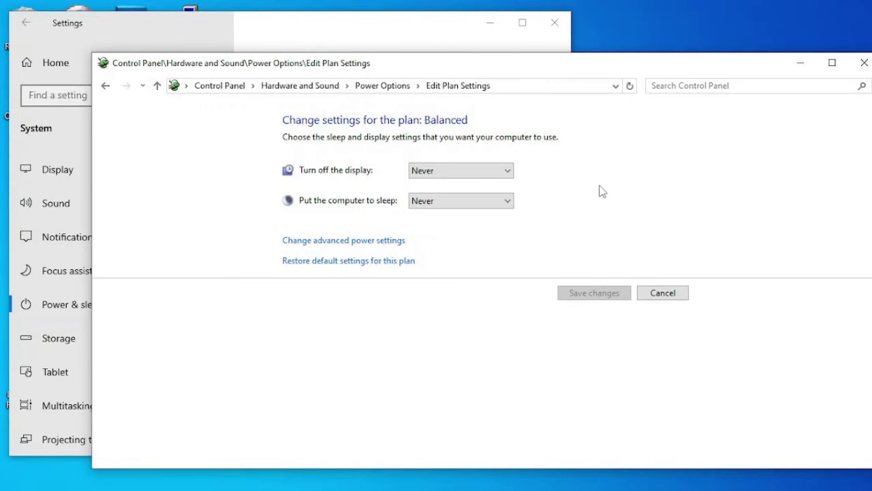
click(384, 243)
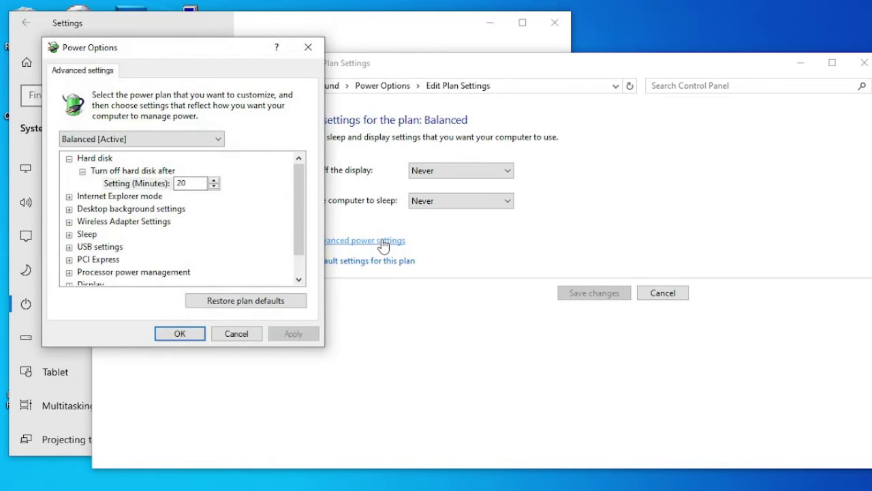
click(69, 247)
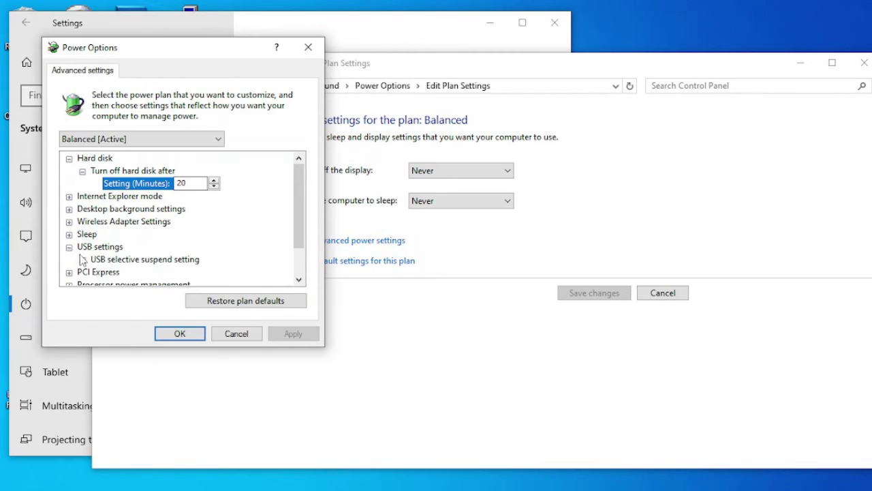
click(82, 260)
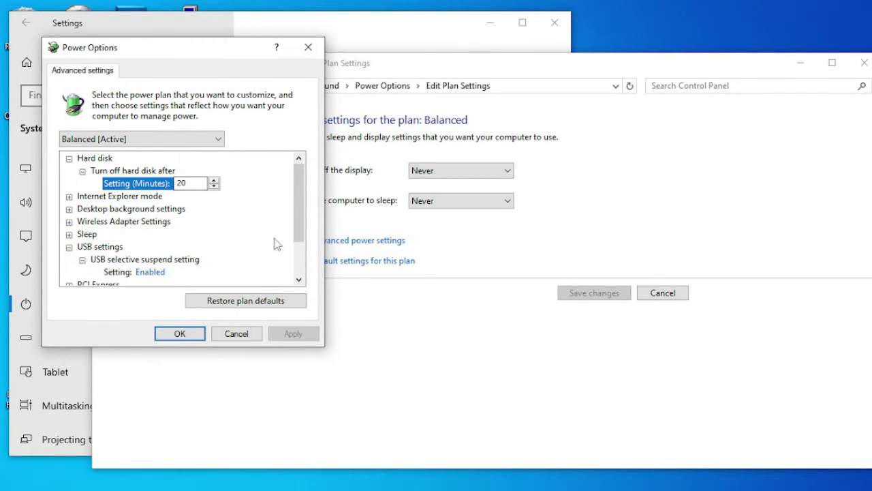
drag(301, 230, 299, 257)
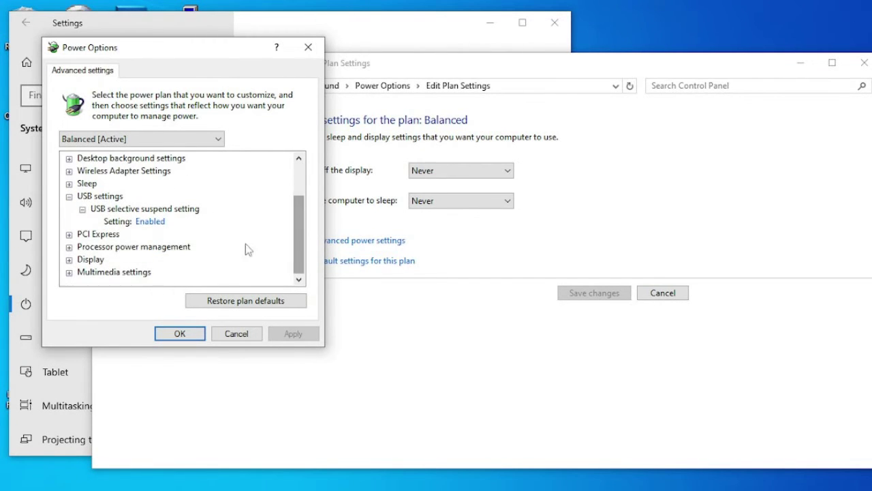
click(161, 225)
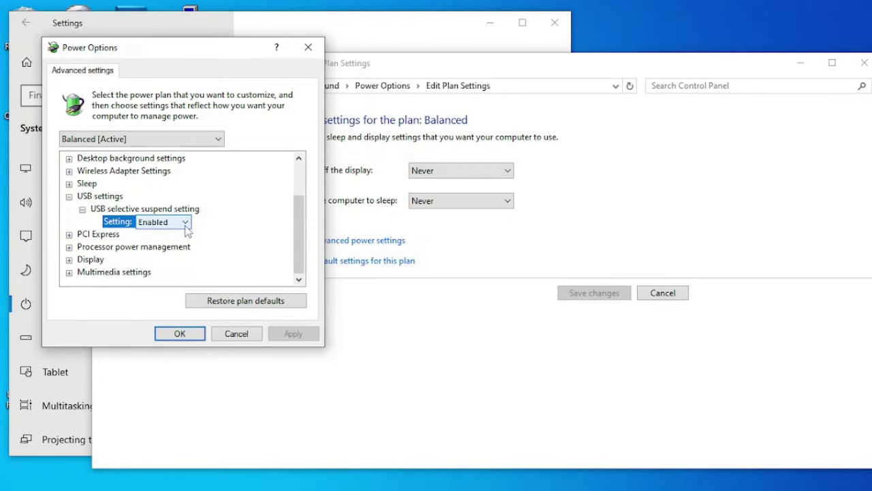
click(185, 223)
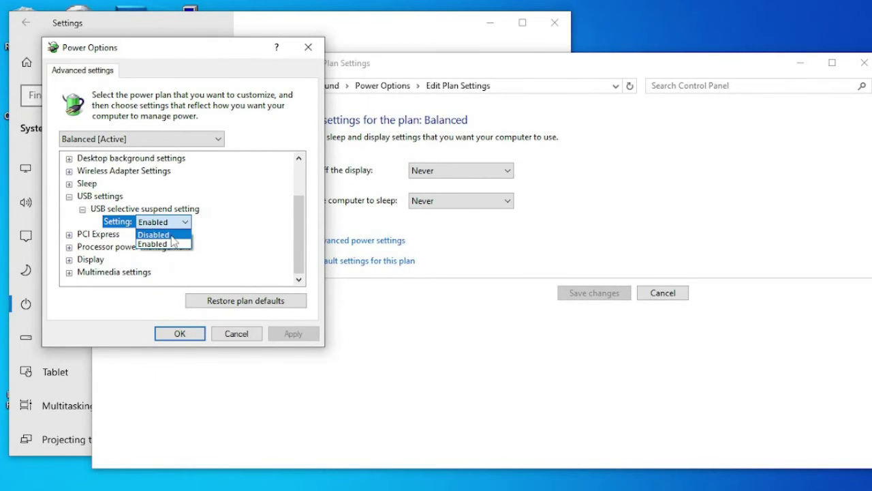
click(172, 233)
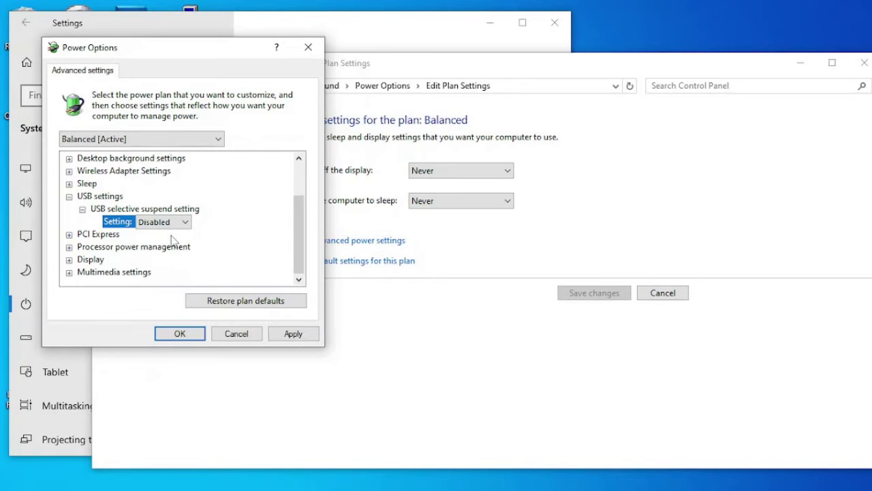
click(292, 335)
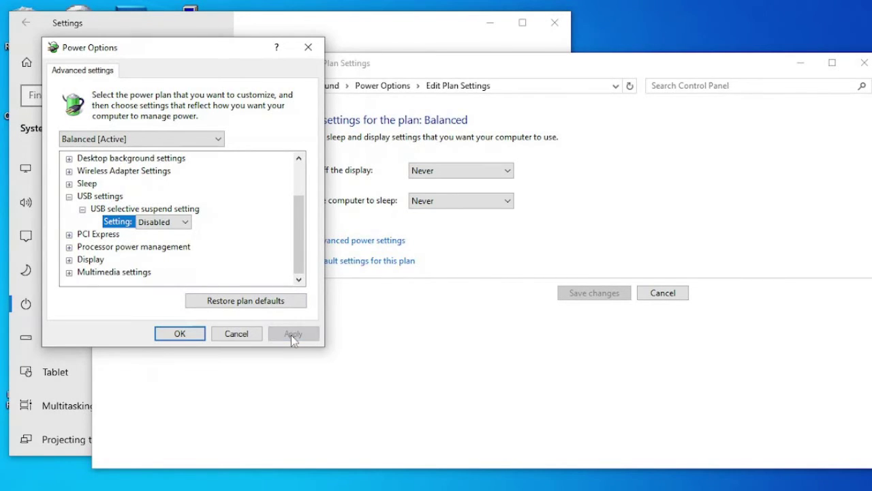
click(181, 333)
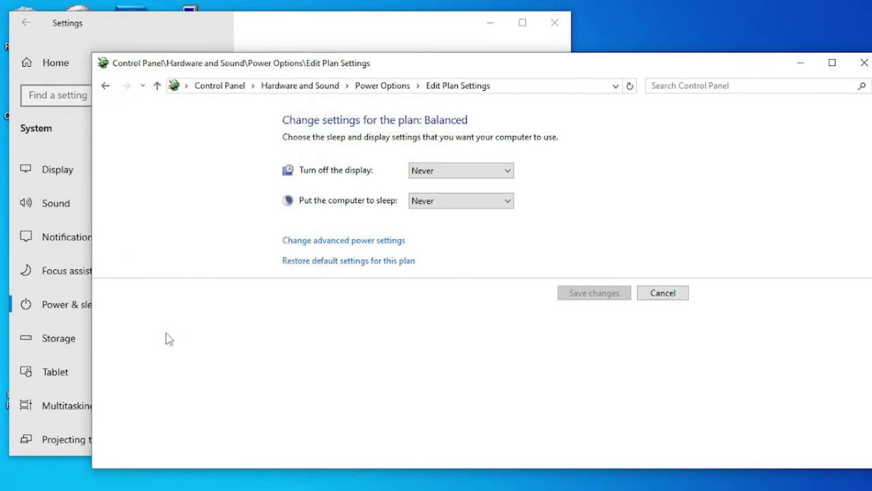
Close the Control Panel power plan window and start a new CBA test.
click(861, 68)
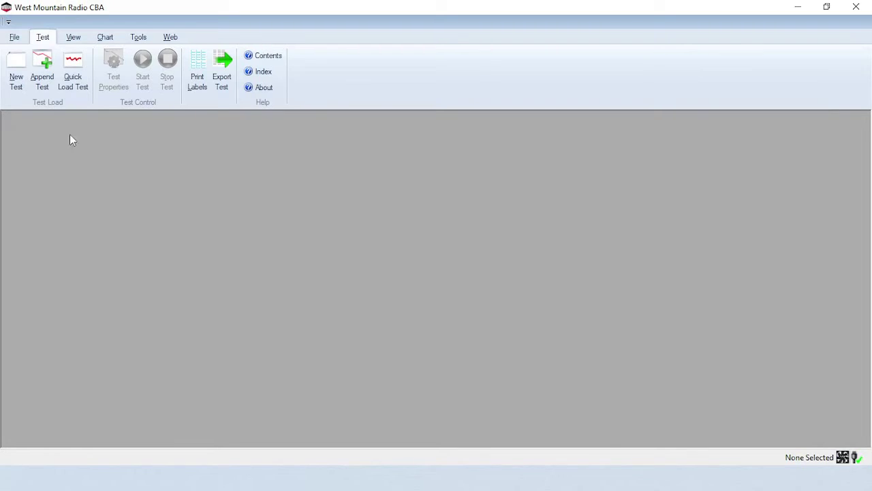
click(16, 82)
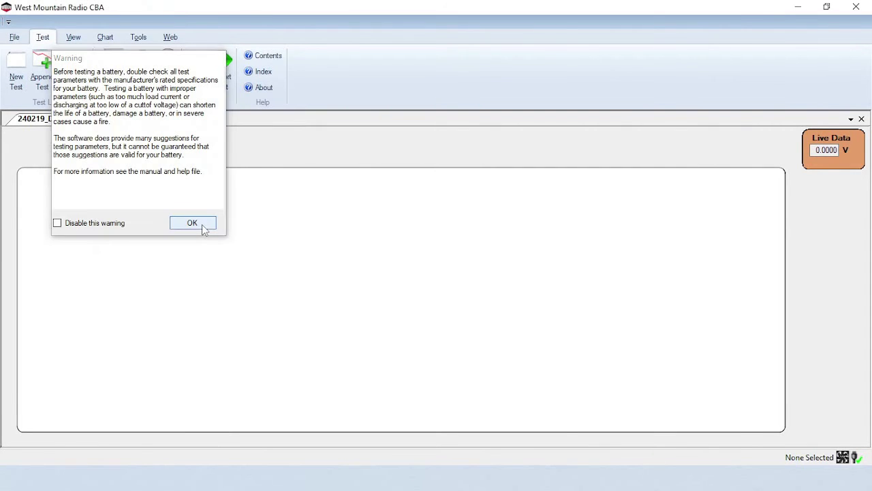
Dismiss the safety warning, choose LiFePO4, auto-detect the 4 cells, and correct the voltage to 14.0 V.
click(201, 224)
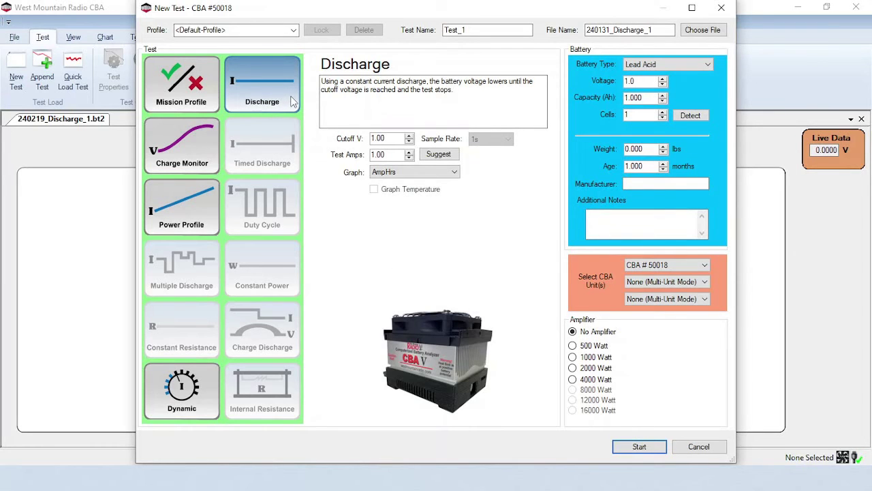
click(709, 65)
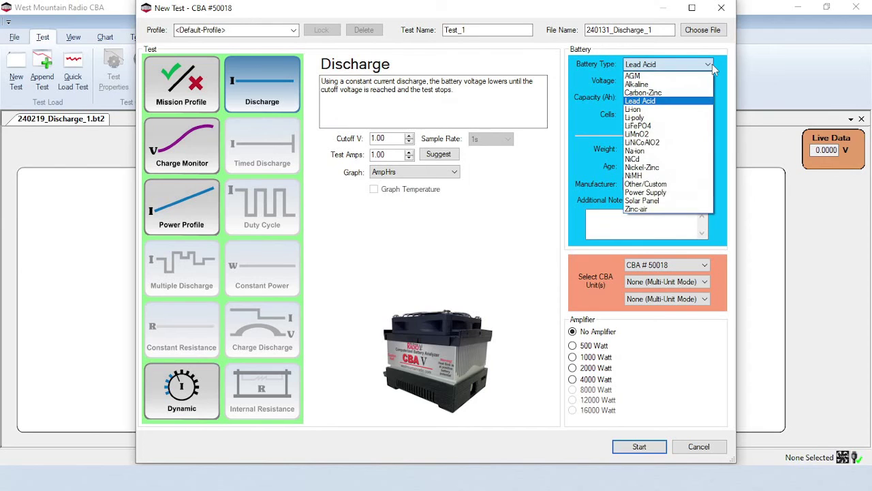
click(679, 126)
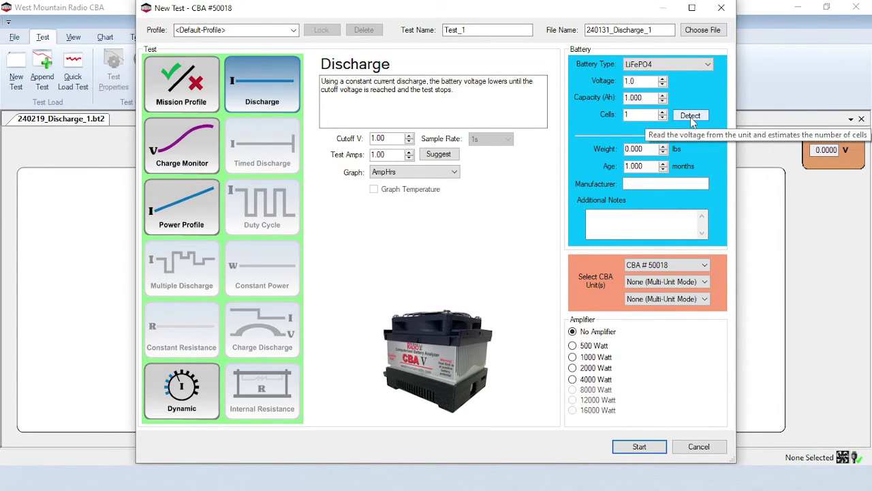
click(690, 116)
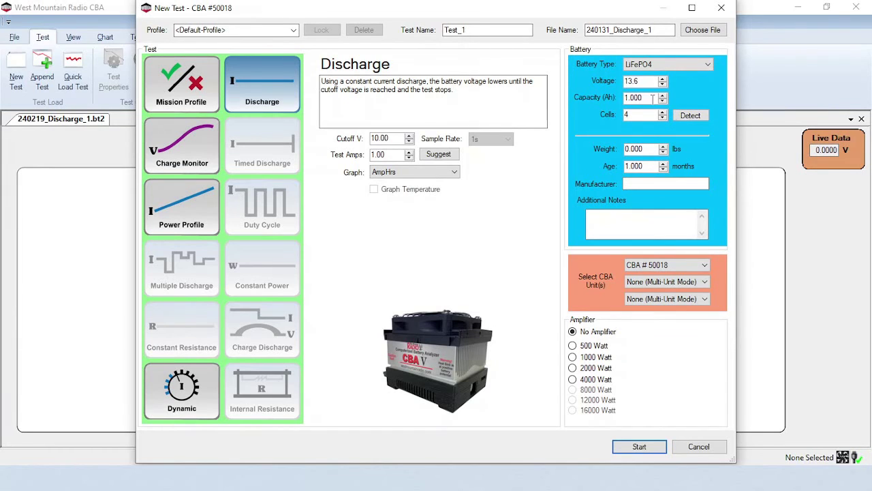
drag(639, 81, 619, 97)
text(4.0)
text(20)
Replace the suggested test current with 5.00 A and keep the graph plotted against AmpHrs.
click(442, 155)
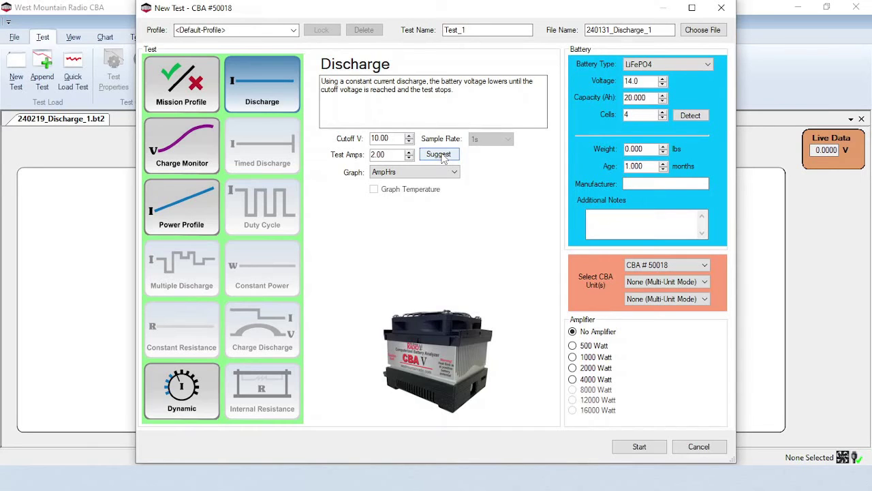
drag(386, 155, 368, 157)
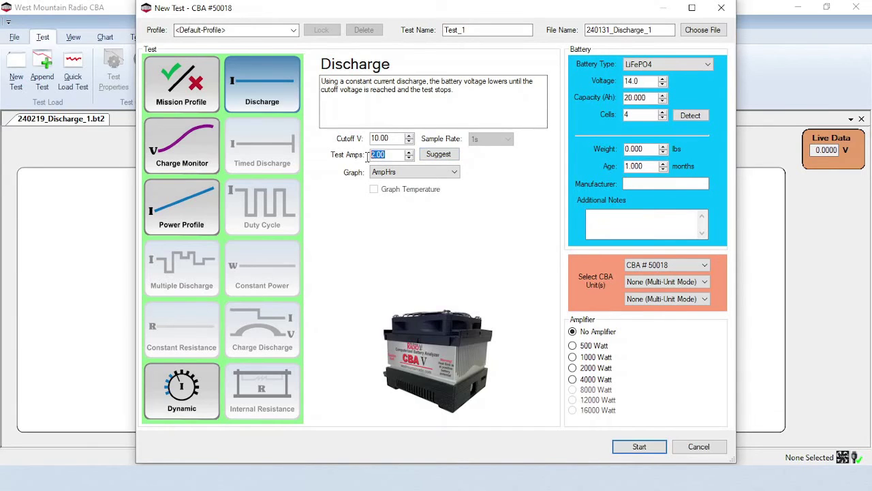
text(5)
click(455, 173)
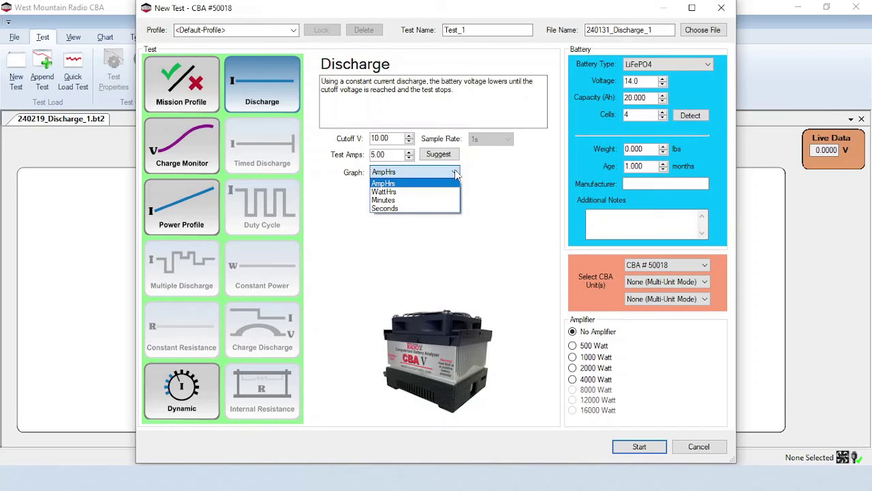
click(443, 183)
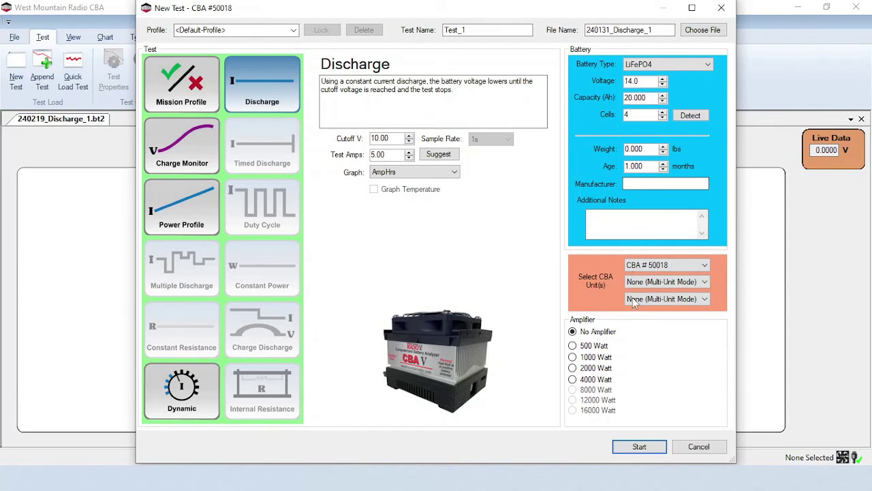
Start the LiFePO4 discharge test and let it run to completion (18.542 Ah, 92.7%).
click(639, 446)
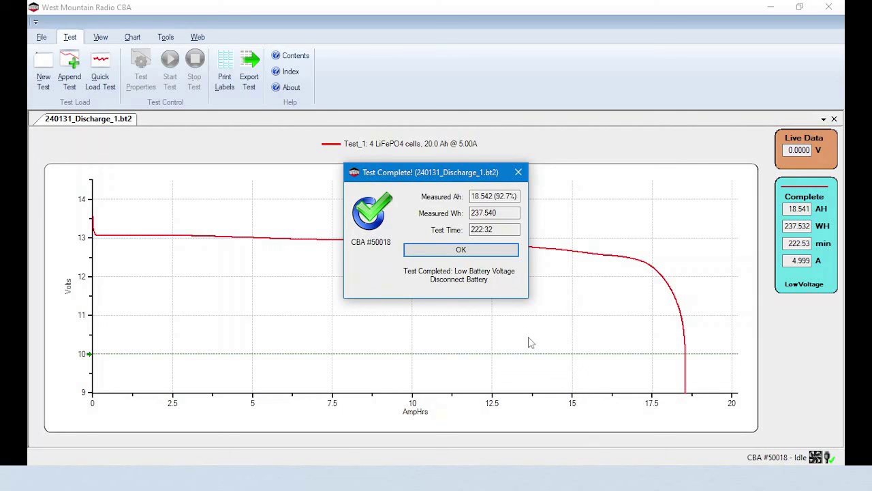
Dismiss the Test Complete summary and confirm the chart's graph type stays AmpHrs, unchanged.
click(502, 254)
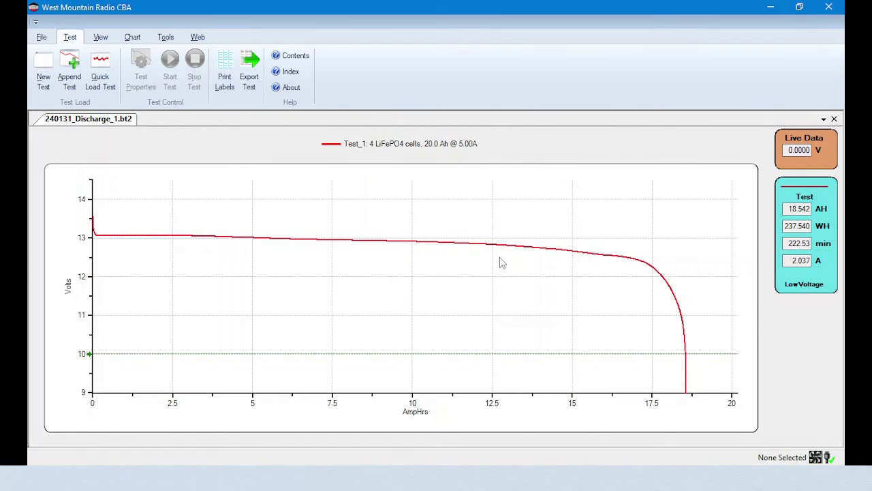
click(133, 38)
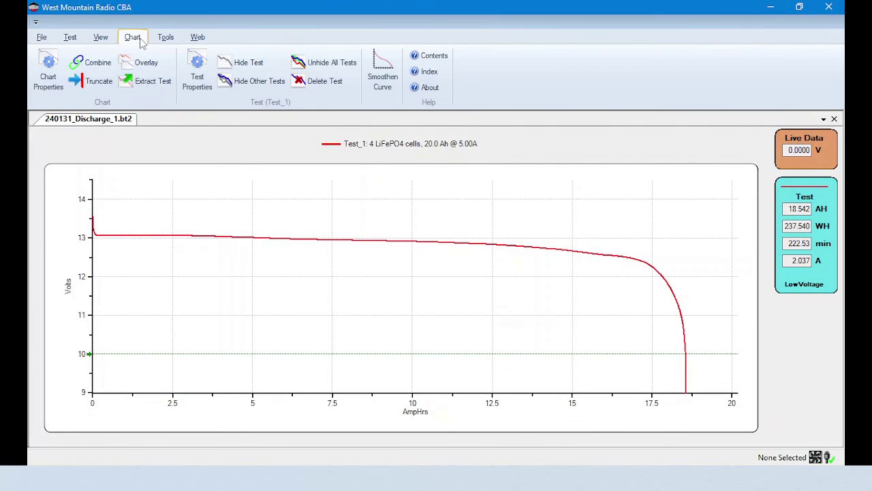
click(50, 96)
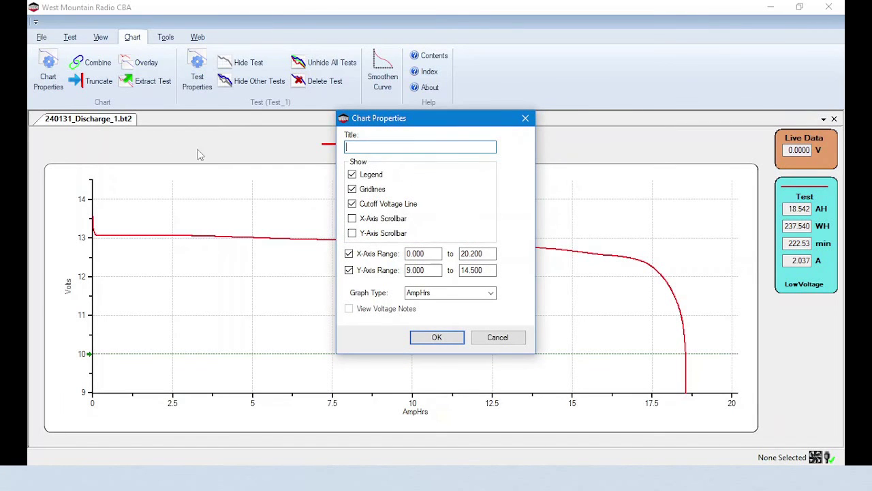
click(491, 293)
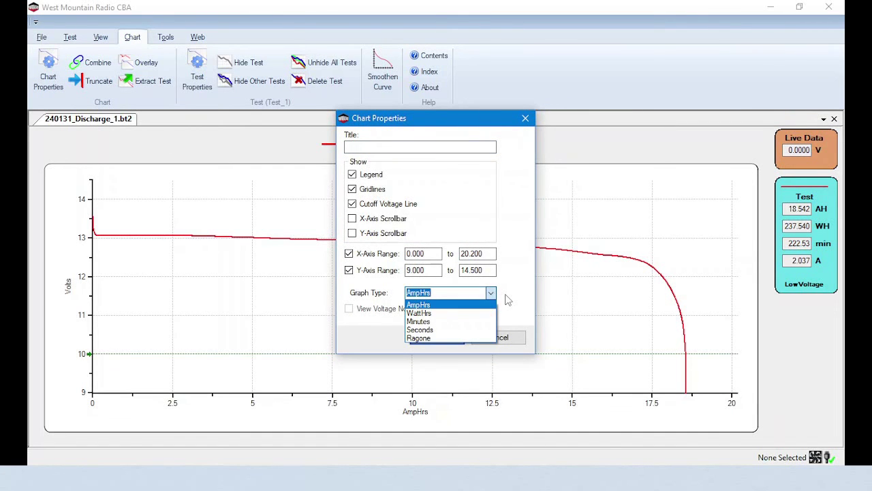
click(505, 297)
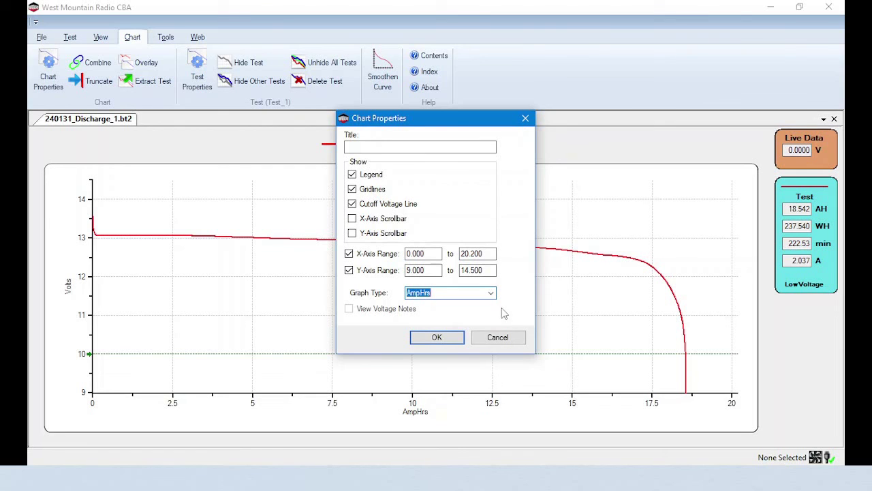
click(498, 338)
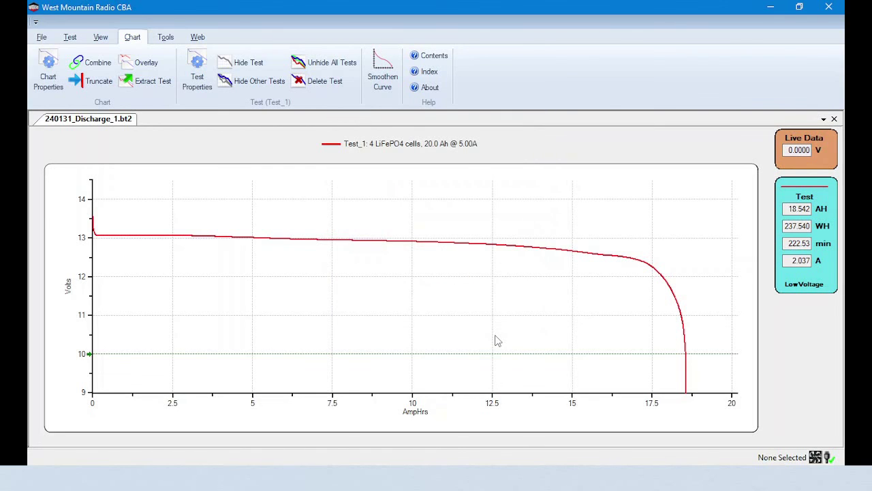
mouse_move(529, 253)
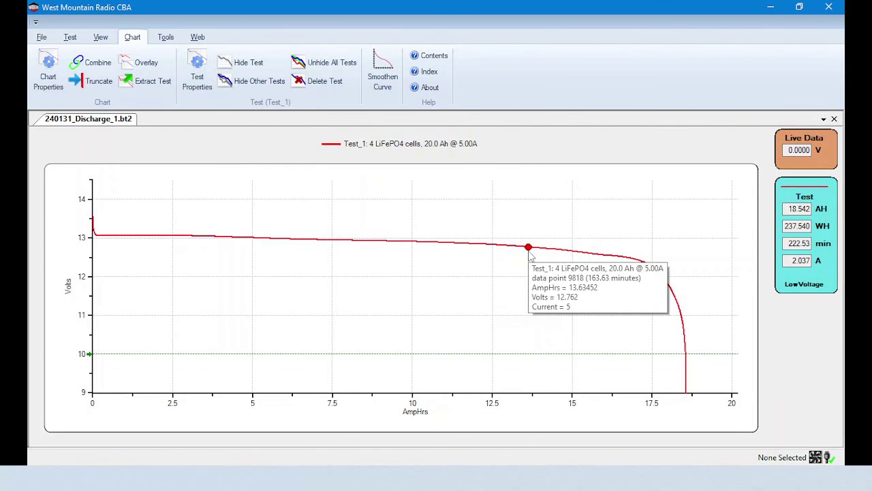